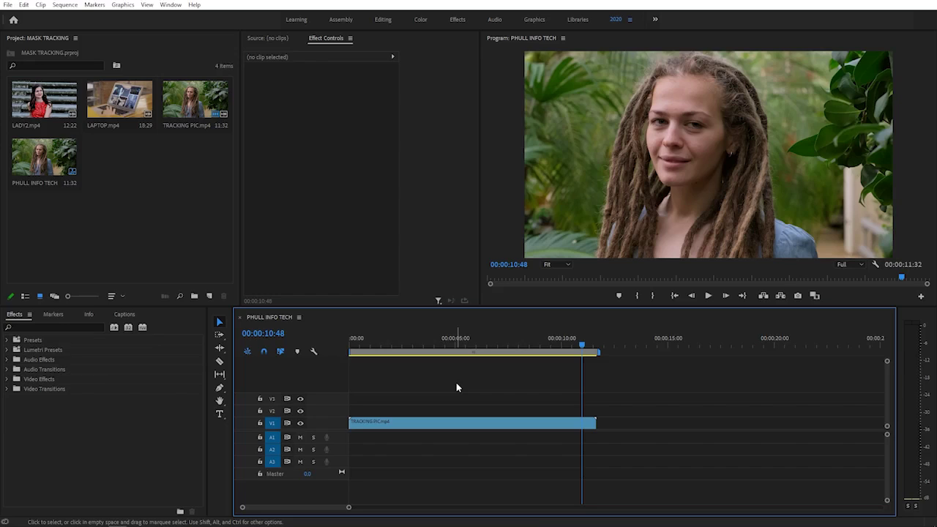
Scrub through the TRACKING PIC.mp4 clip on V1 to preview the footage.
drag(579, 353, 349, 368)
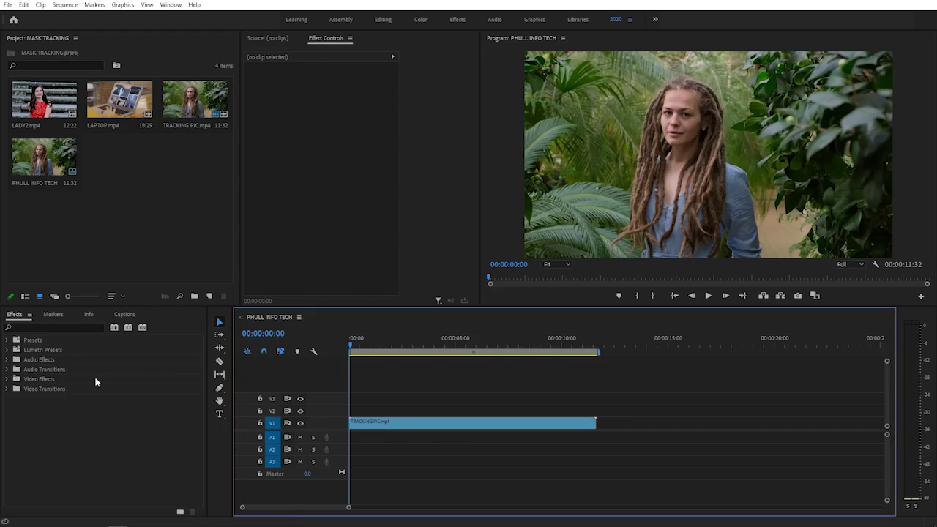
Apply the NewBlue Mosaic effect, found by searching 'MOS', to the TRACKING PIC.mp4 clip.
click(29, 327)
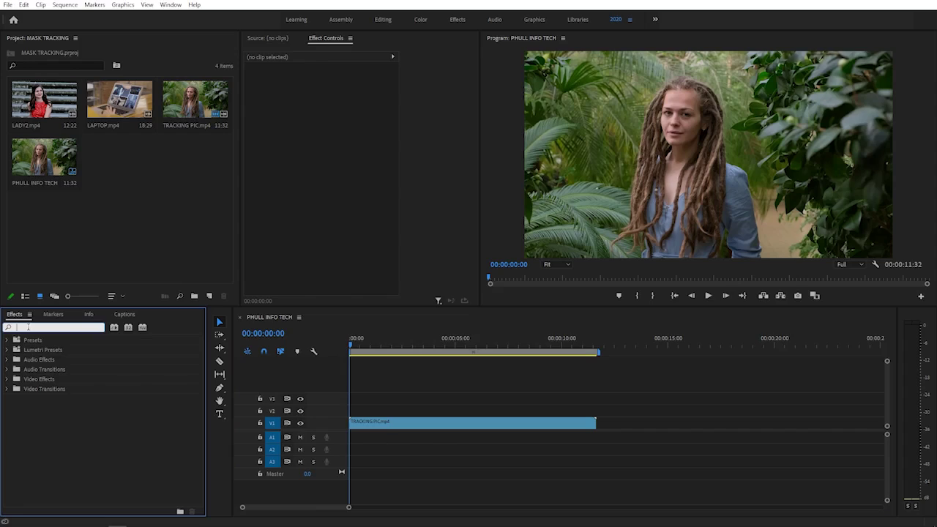
text(MOS)
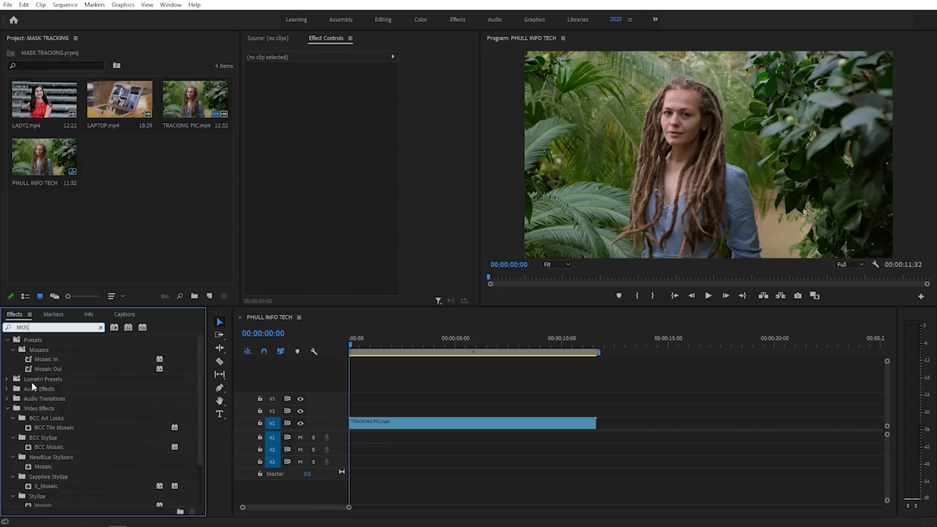
click(41, 467)
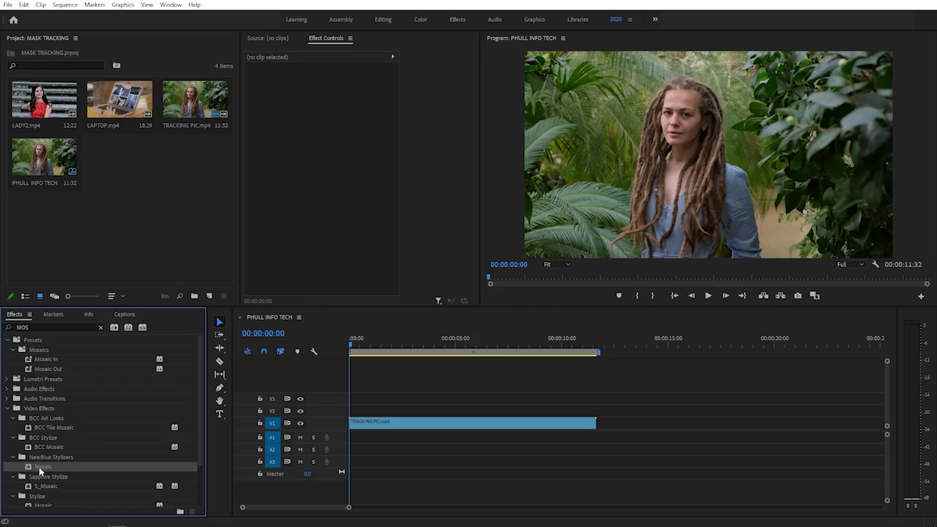
mouse_move(38, 467)
mouse_down()
mouse_move(391, 422)
mouse_move(386, 428)
mouse_up()
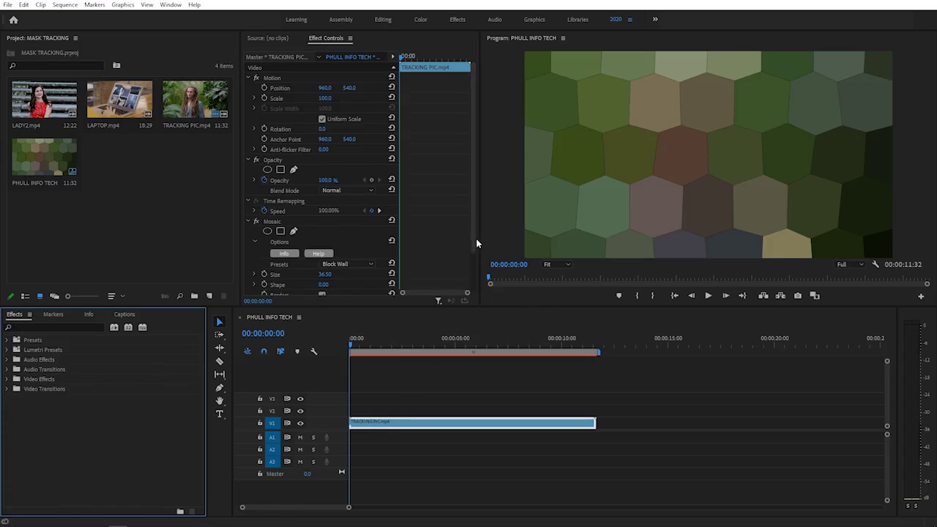
Set the Mosaic effect's Size to 1 in Effect Controls.
drag(472, 233, 474, 282)
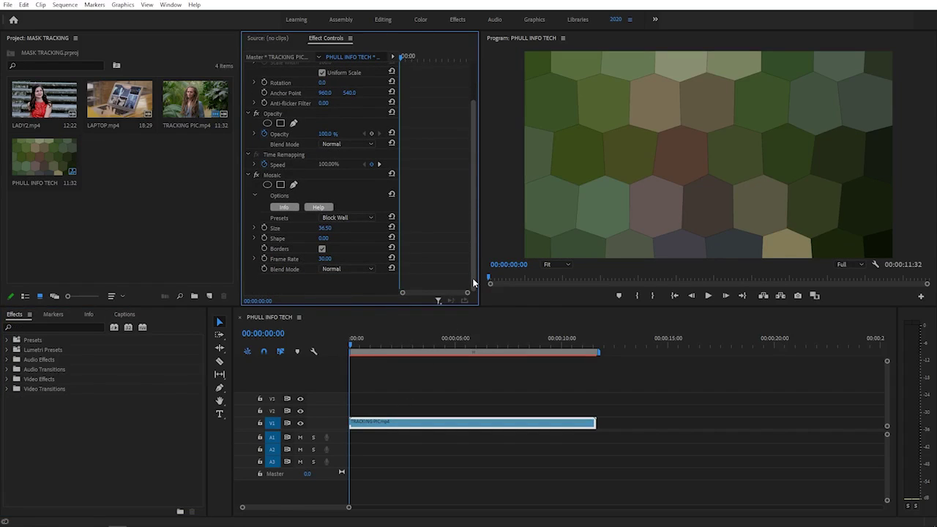
click(270, 178)
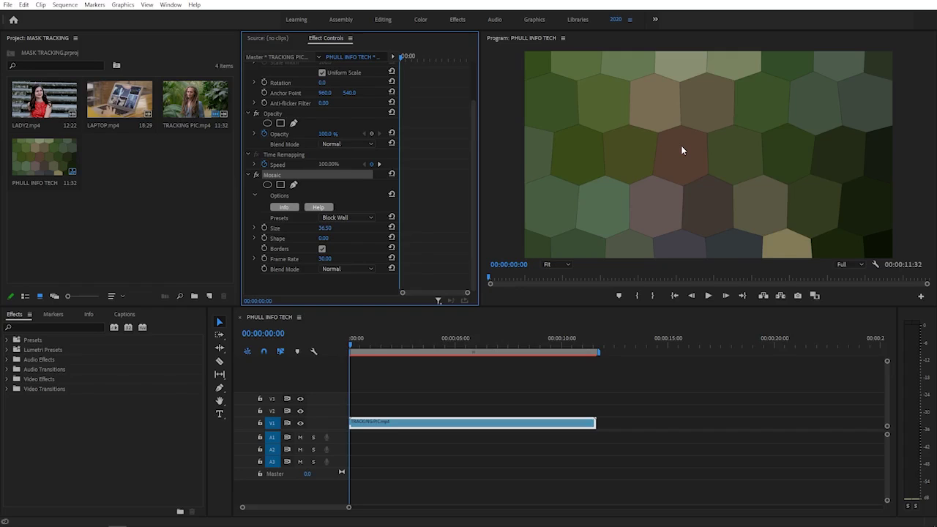
click(273, 231)
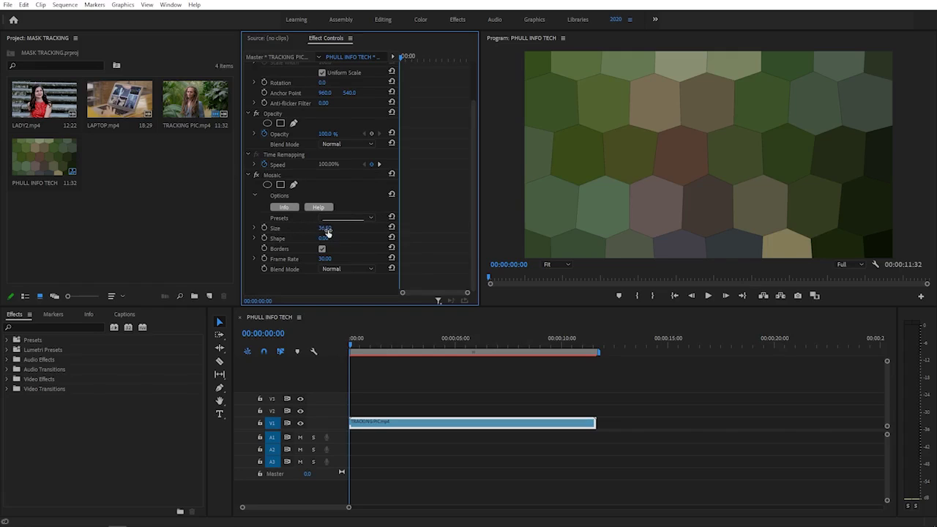
click(327, 229)
text(1)
key(Return)
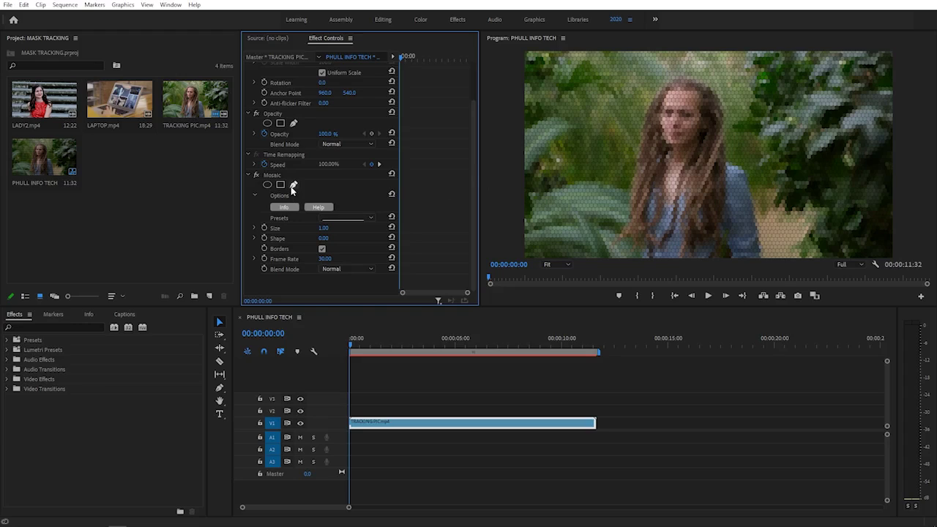
Start a pen mask on the Mosaic effect with the Program monitor zoomed to 75% on the face.
click(293, 185)
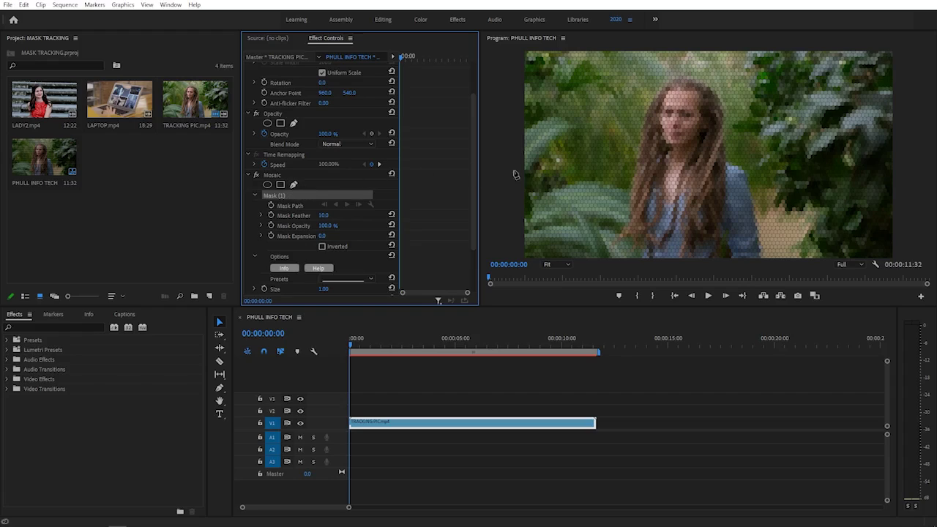
click(559, 266)
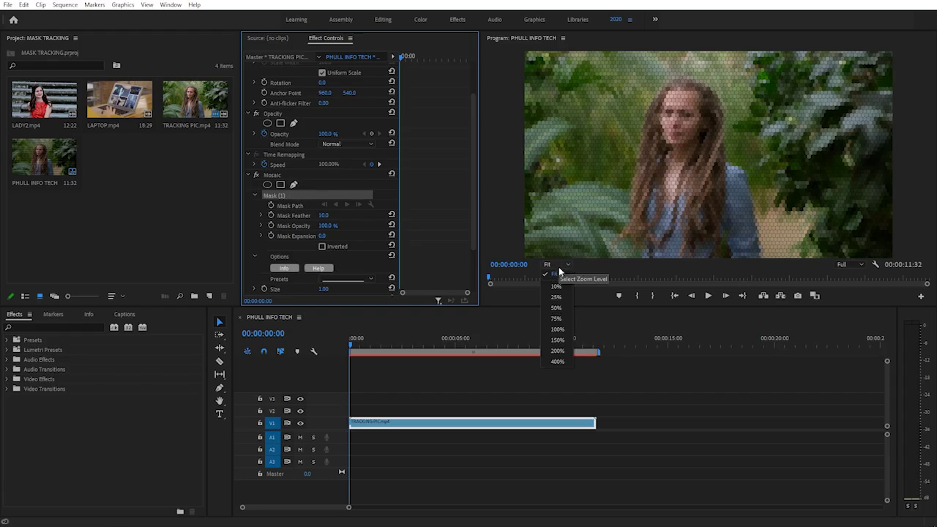
click(558, 318)
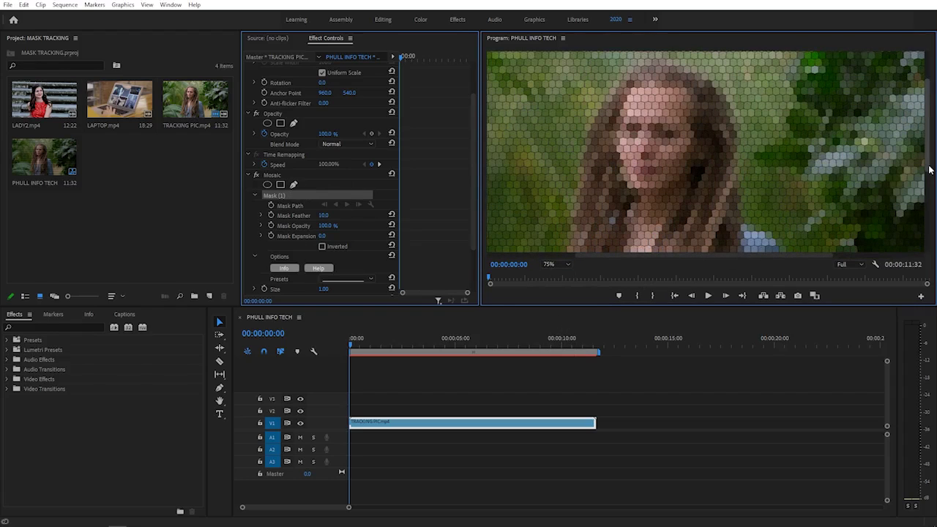
drag(929, 170, 928, 172)
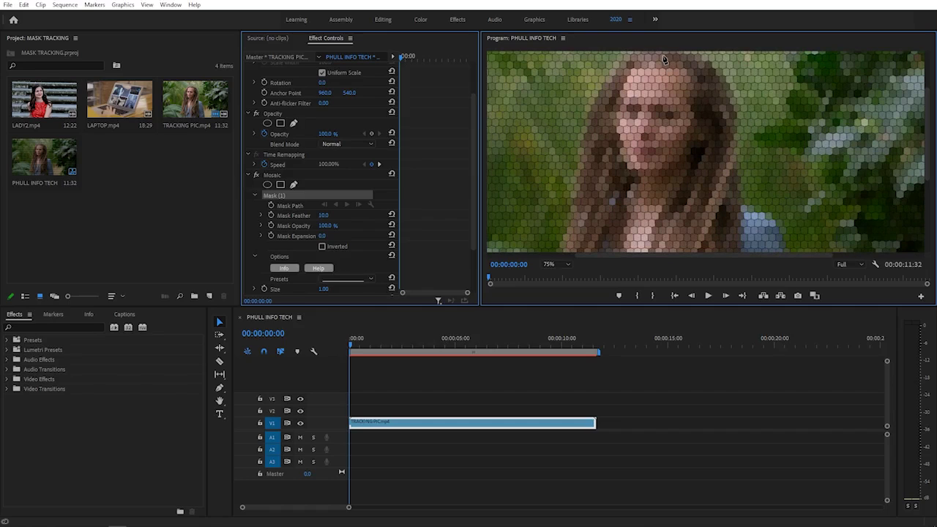
Trace a closed mask around the woman's face, then set the monitor zoom back to Fit.
click(612, 91)
click(611, 107)
click(613, 125)
click(616, 148)
click(623, 166)
click(628, 192)
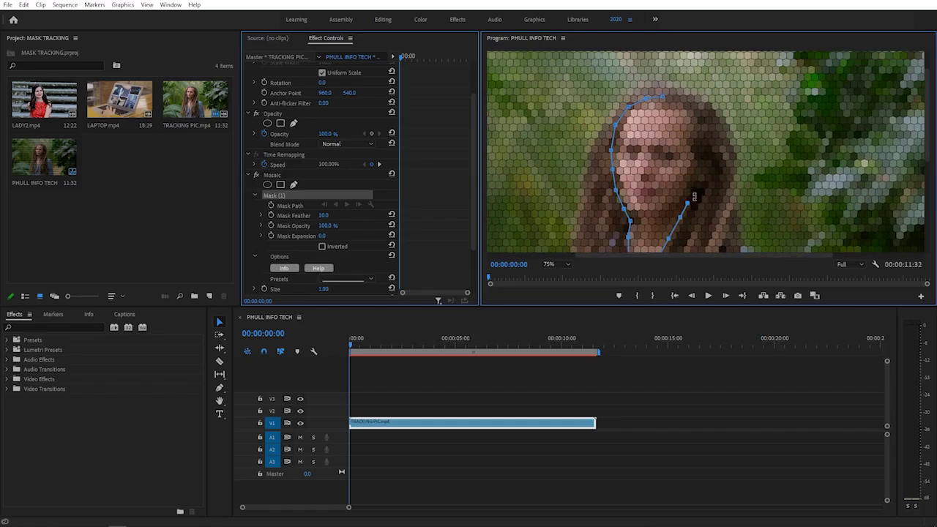
click(694, 191)
click(700, 170)
click(696, 139)
click(692, 118)
click(686, 101)
click(653, 86)
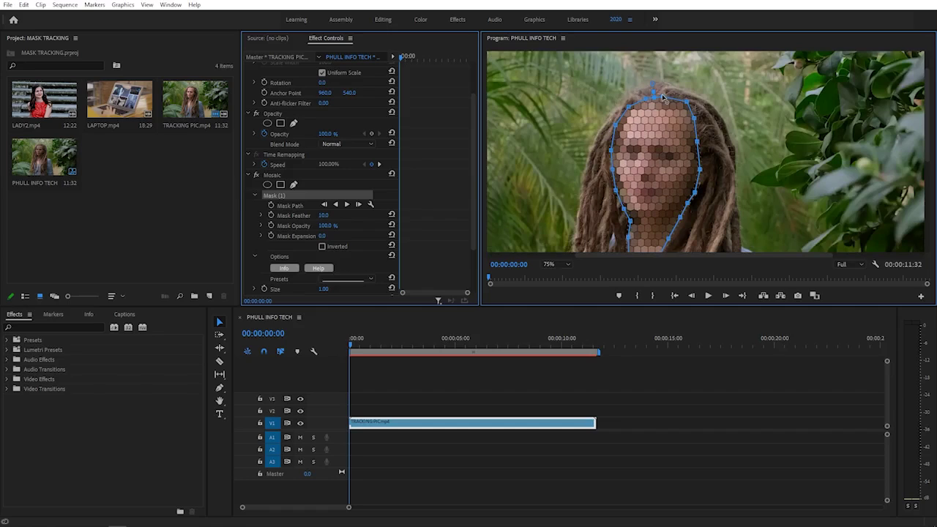
click(553, 264)
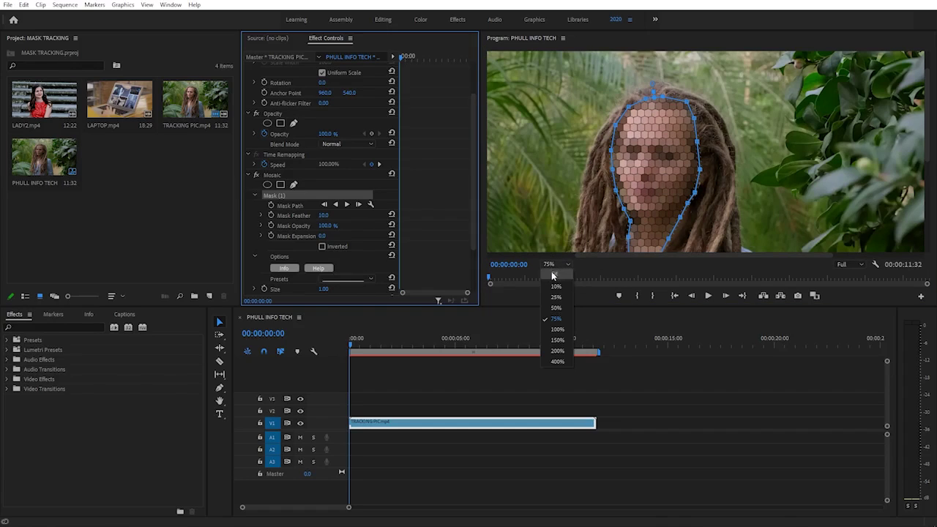
click(552, 275)
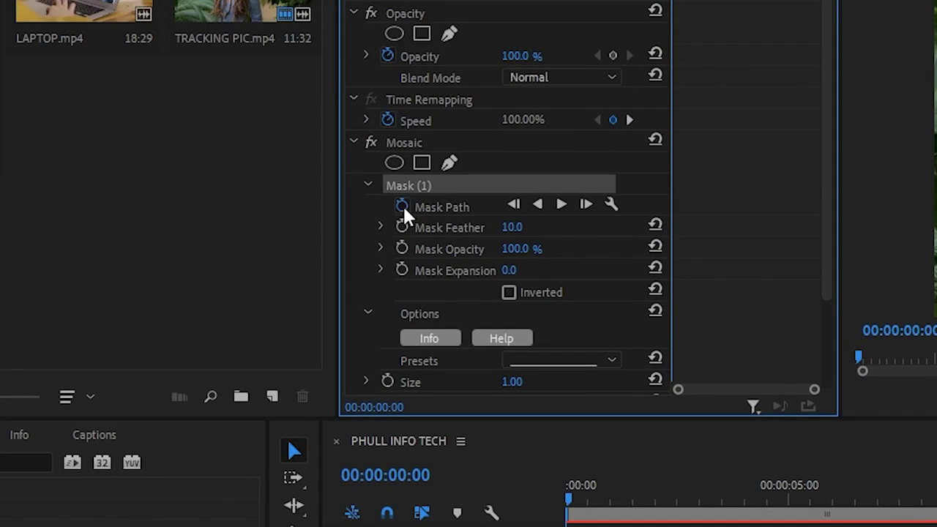
Enable Mask Path and Mask Feather keyframing and track the face mask forward through the clip.
click(402, 205)
click(402, 226)
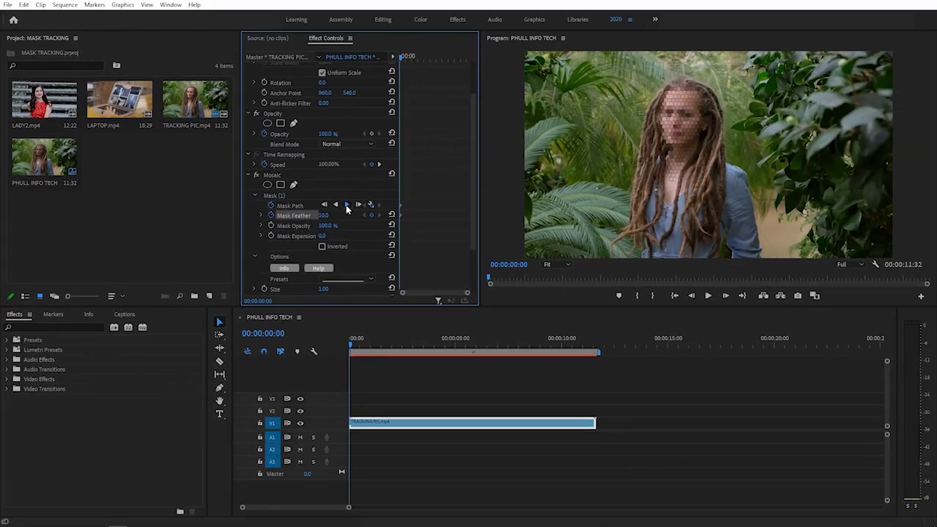
click(560, 205)
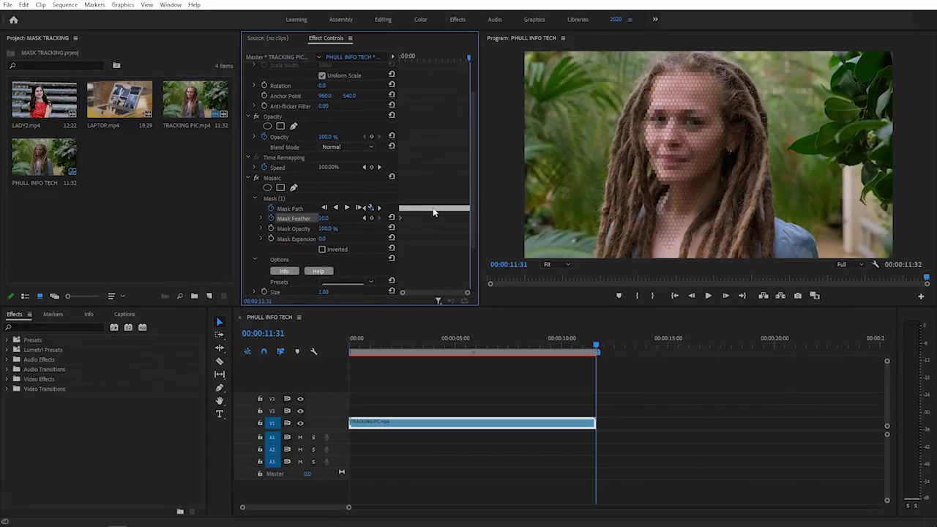
key(grave)
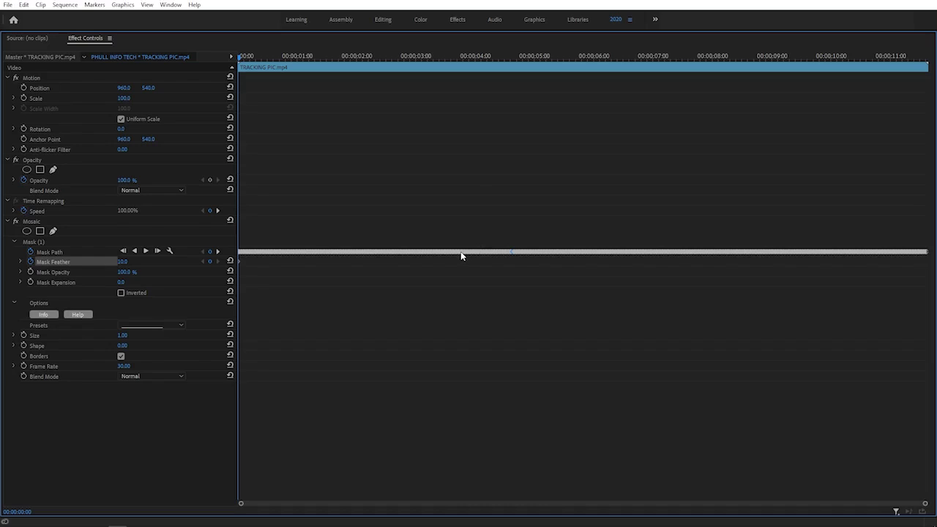
drag(241, 504, 582, 467)
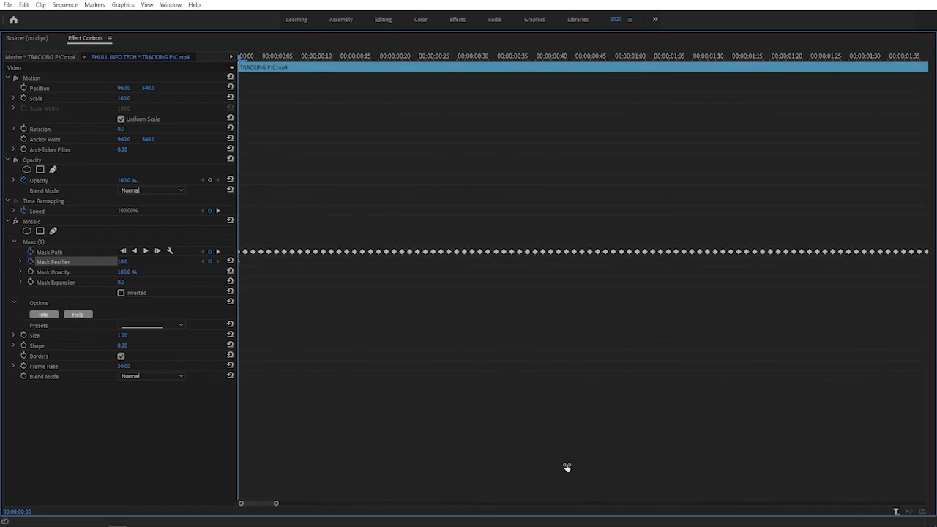
drag(582, 467, 596, 466)
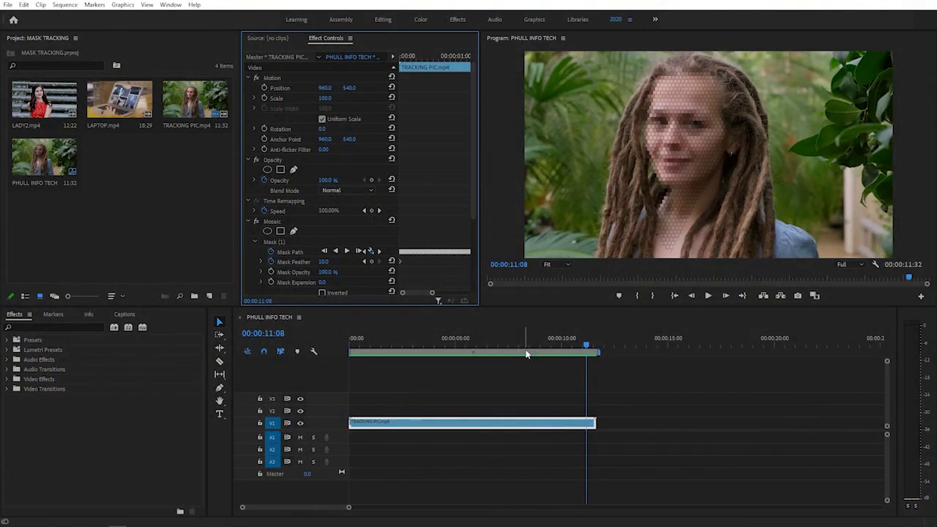
Play the sequence from the start to check the tracked face mosaic, then stop.
click(277, 243)
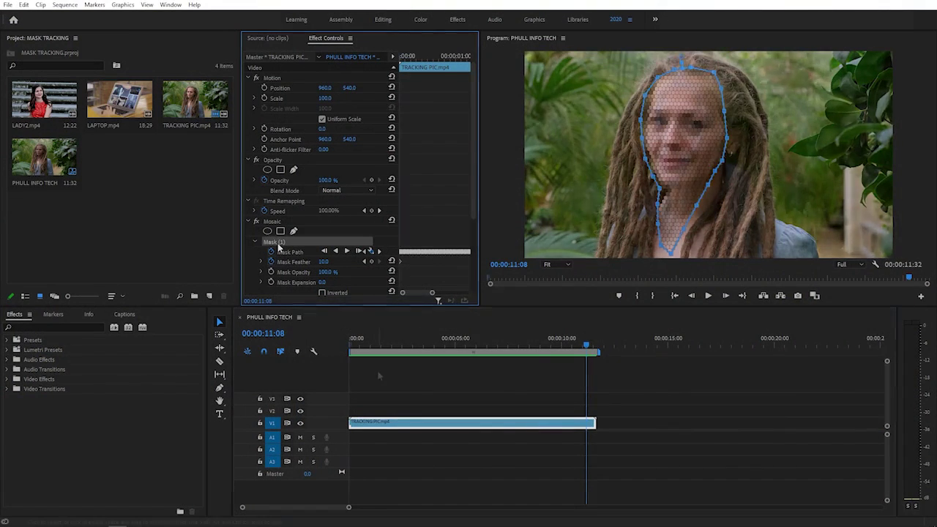
click(377, 376)
key(Home)
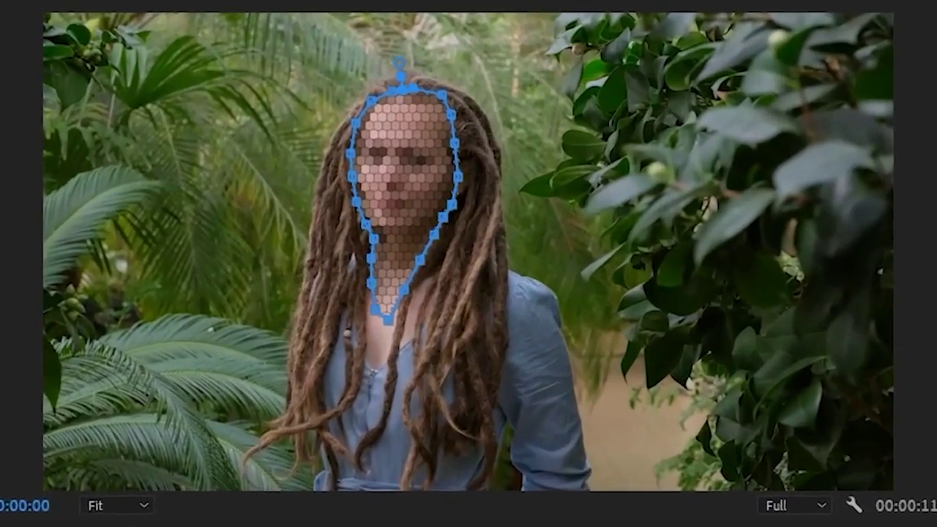
key(space)
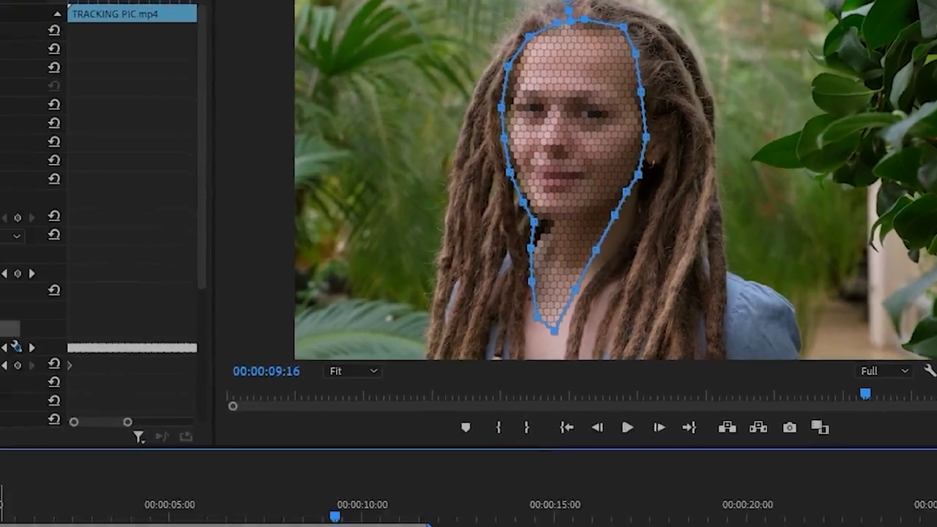
key(space)
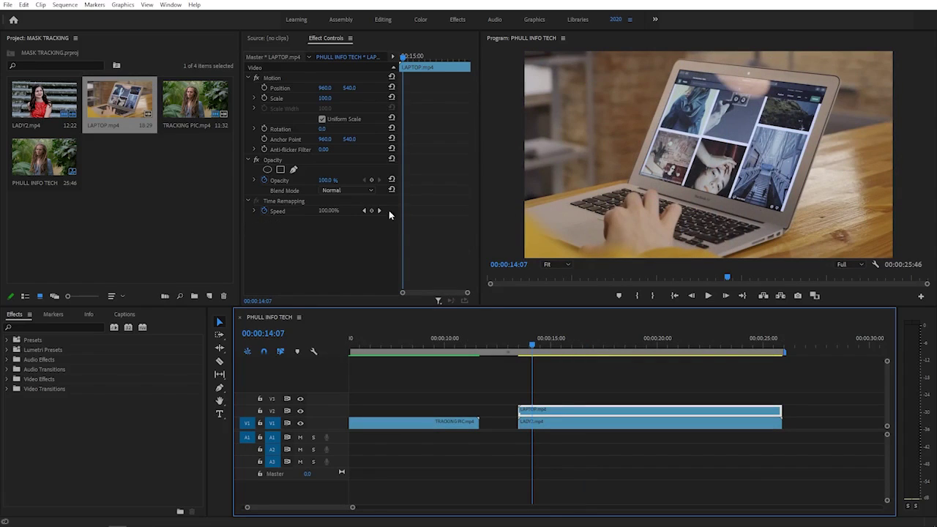
Draw an inverted pen mask on LAPTOP.mp4 around the laptop screen's corners.
click(294, 169)
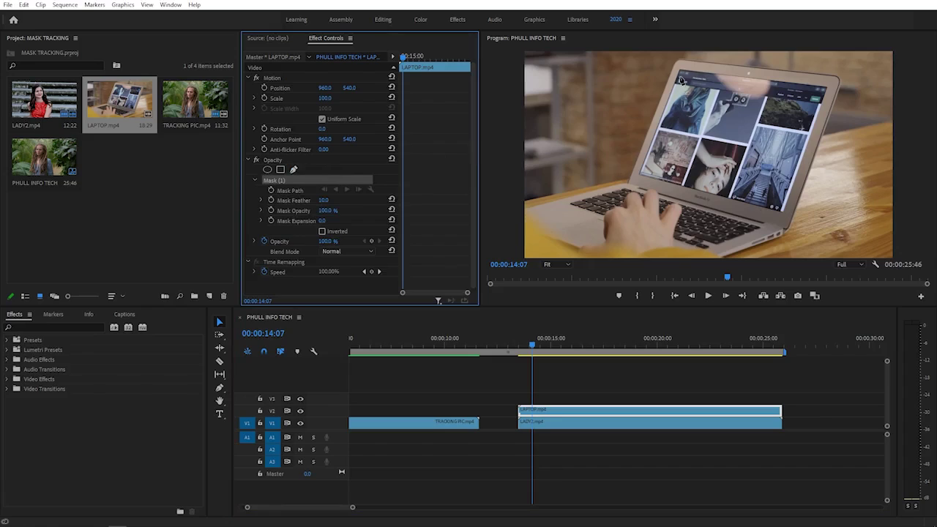
click(679, 70)
click(755, 65)
click(827, 85)
click(784, 212)
click(636, 176)
click(679, 71)
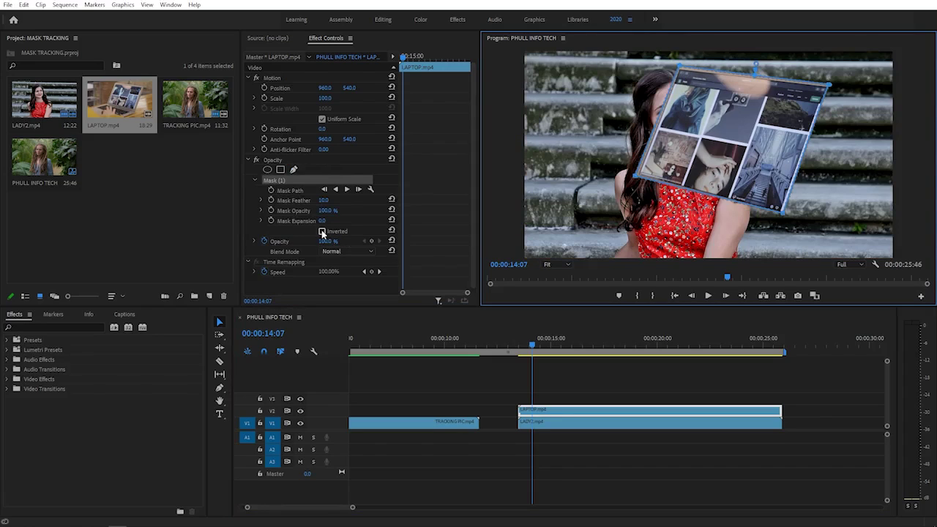
click(321, 232)
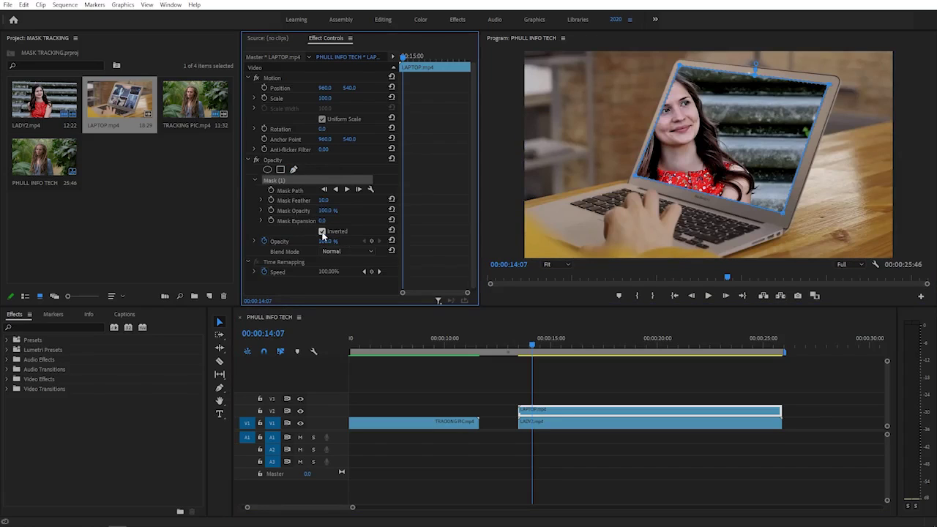
Fit LADY2 inside the laptop screen with Scale 75 and Rotation 10°.
click(560, 424)
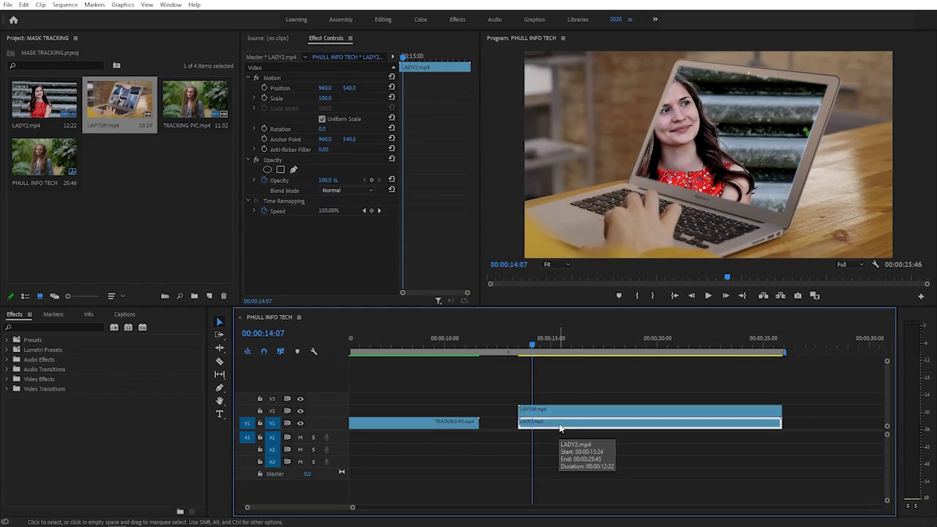
mouse_move(323, 99)
mouse_down()
mouse_move(315, 98)
mouse_move(326, 129)
mouse_move(329, 87)
mouse_up()
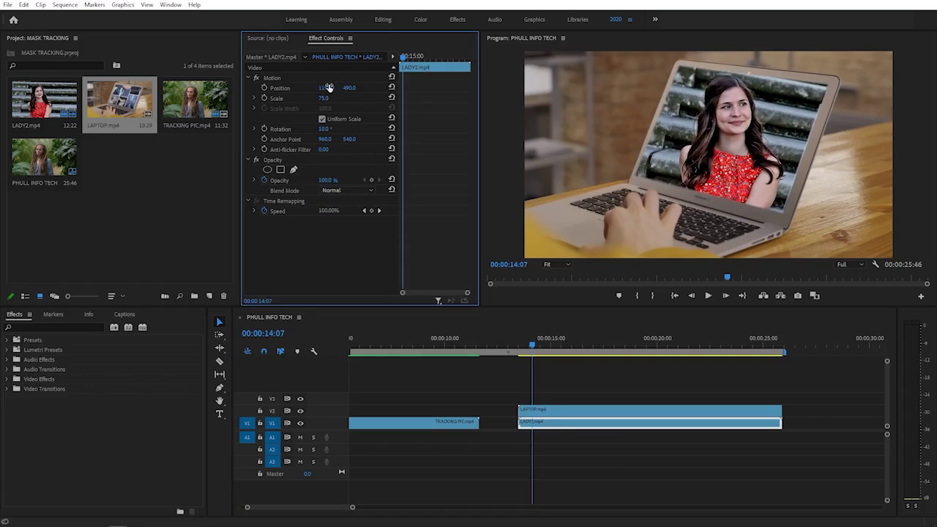
click(559, 412)
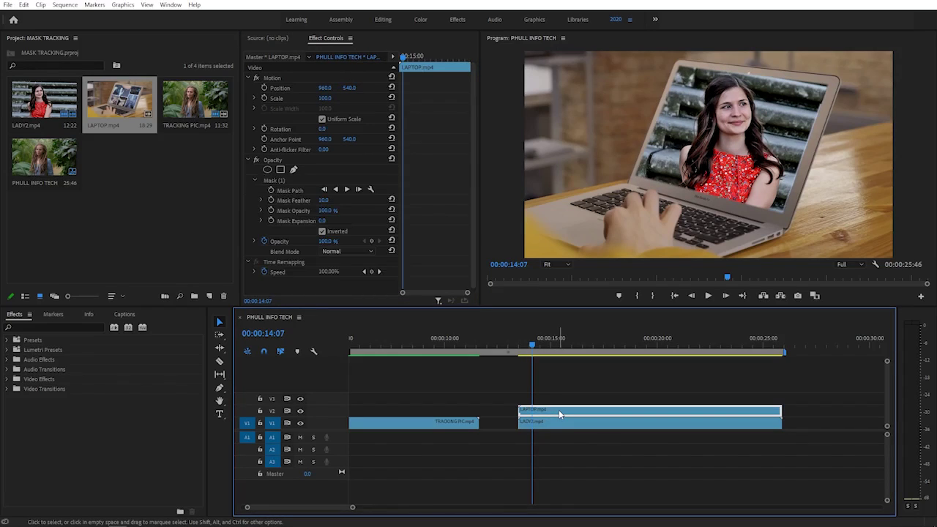
Add a Mask Path keyframe for the laptop screen mask at 00:00:14:07.
click(284, 191)
click(271, 189)
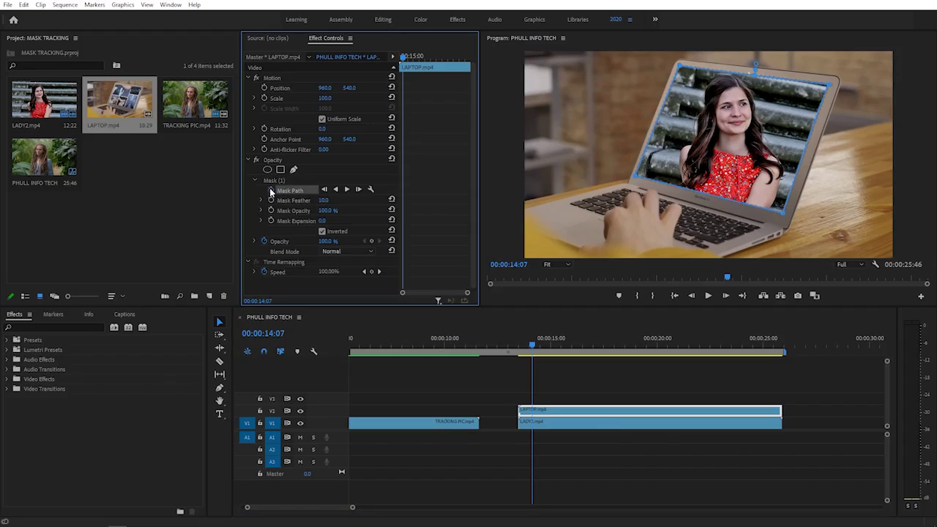